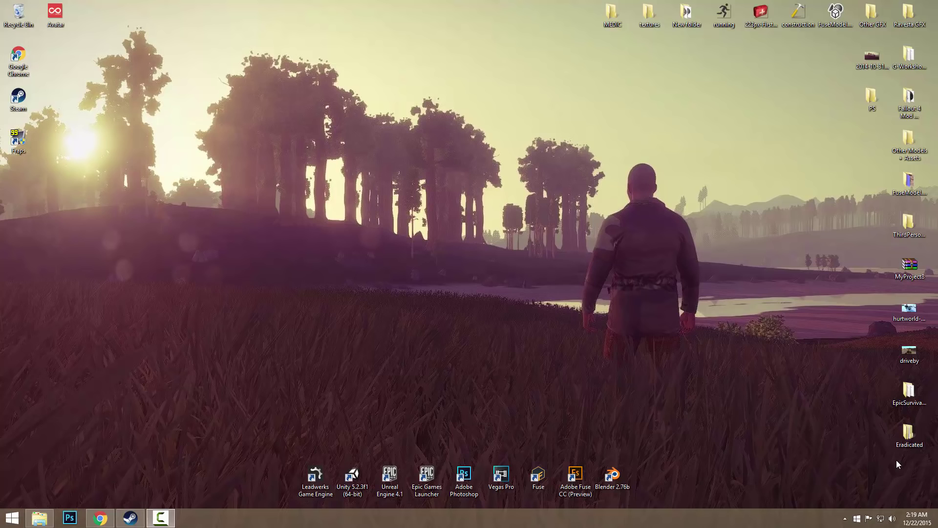
# Step: Download the Oxide for Hurtworld 2.0.1661 zip from oxidemod.org's Downloads page
pyautogui.click(106, 513)
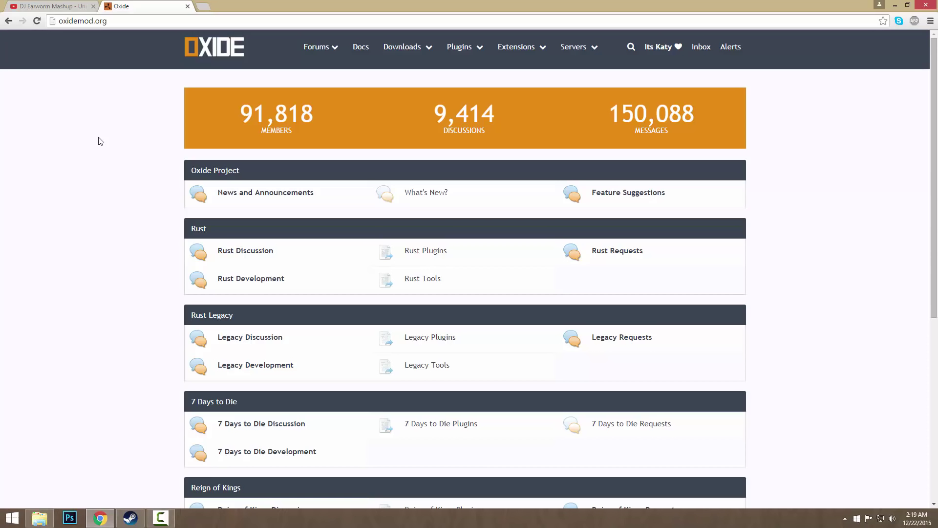
pyautogui.click(398, 52)
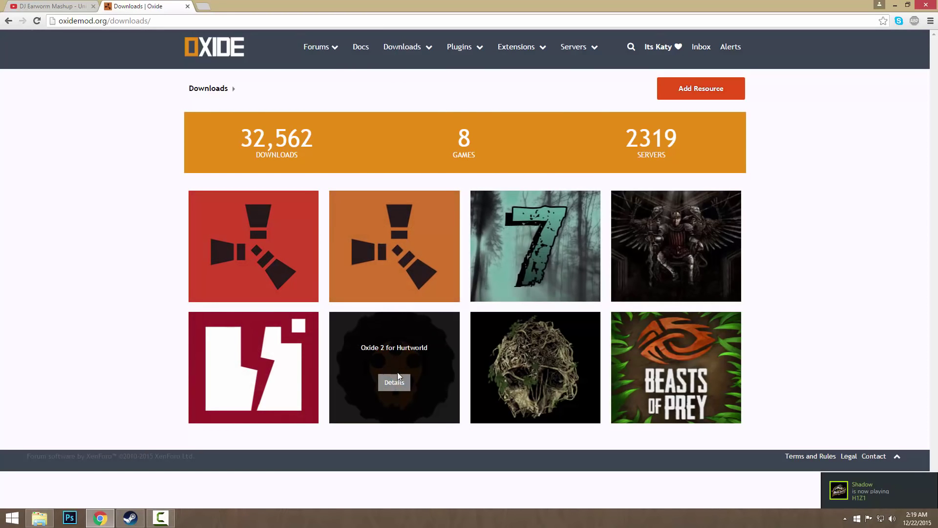
pyautogui.click(394, 382)
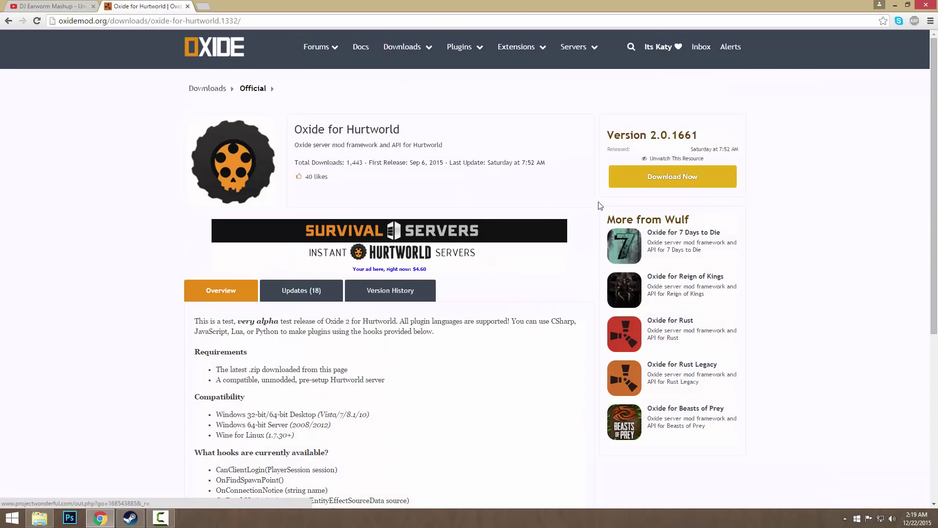
pyautogui.click(648, 182)
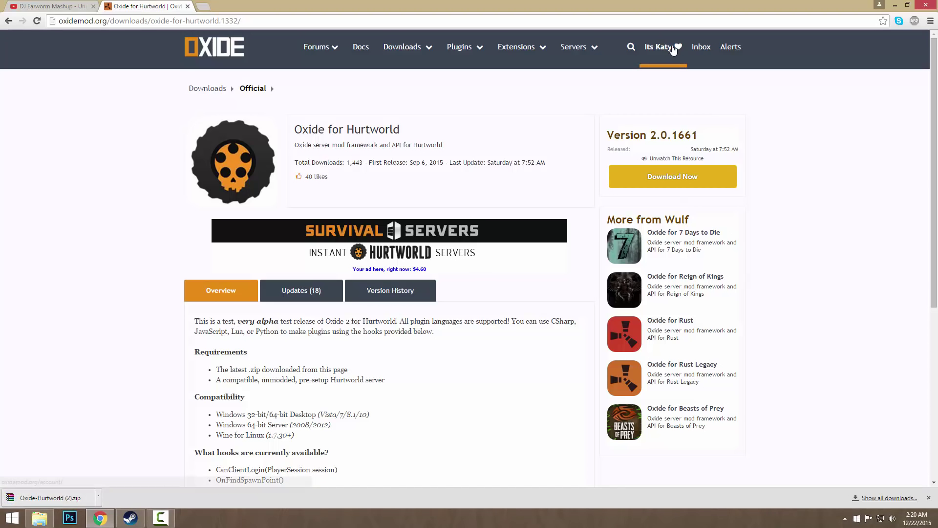
pyautogui.click(658, 47)
pyautogui.click(49, 227)
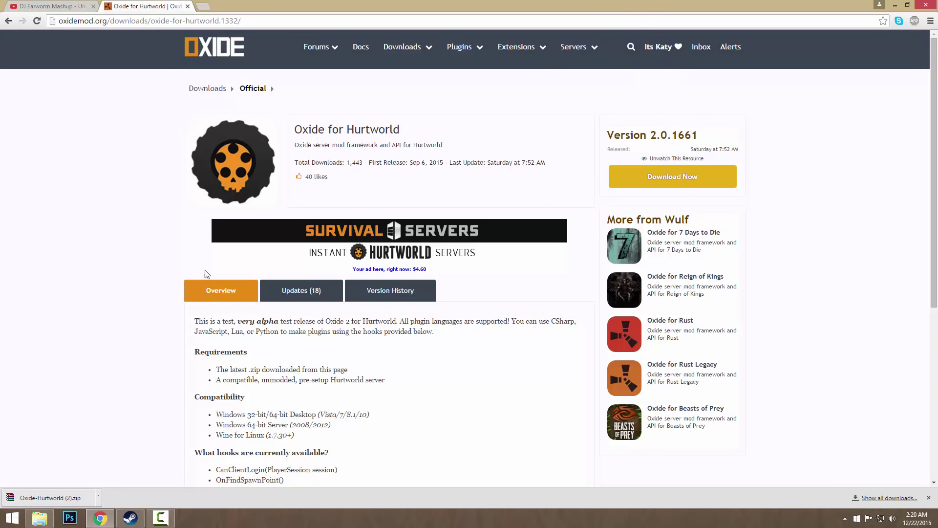
# Step: Open the downloaded Oxide-Hurtworld (2).zip archive in WinRAR
pyautogui.click(39, 517)
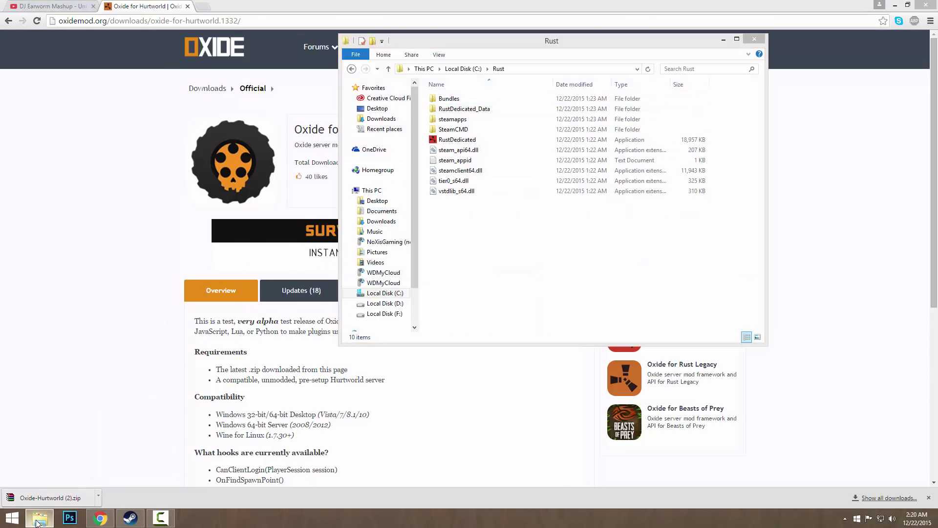
pyautogui.click(40, 517)
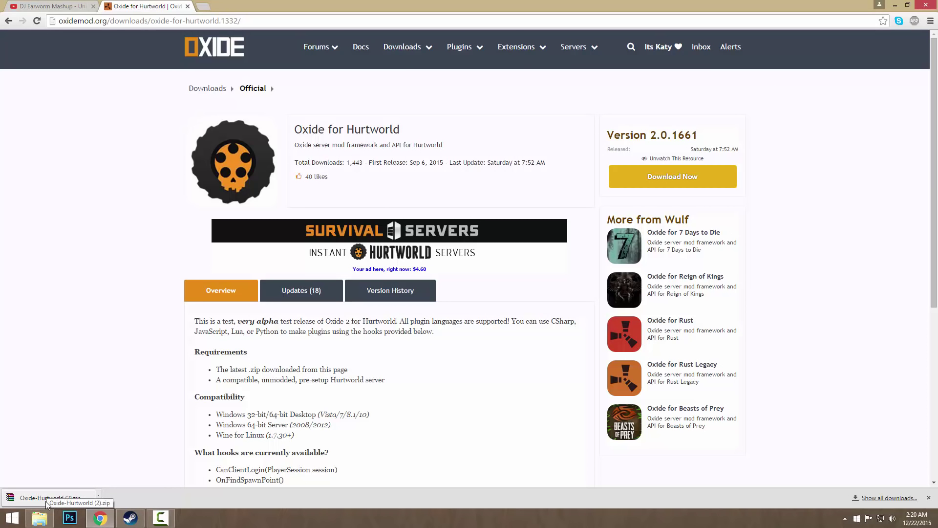
pyautogui.click(48, 499)
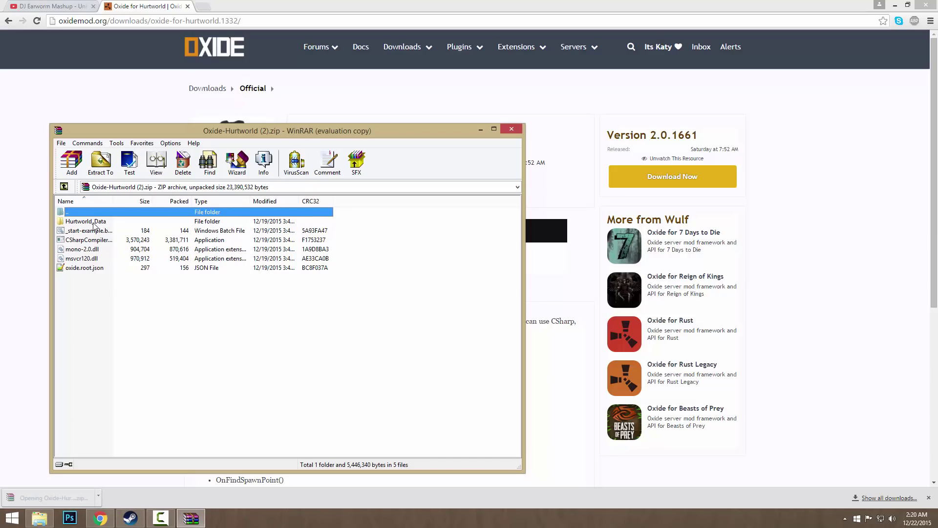
# Step: Place File Explorer beside WinRAR and open the C:\HurtWorld server folder
pyautogui.click(40, 518)
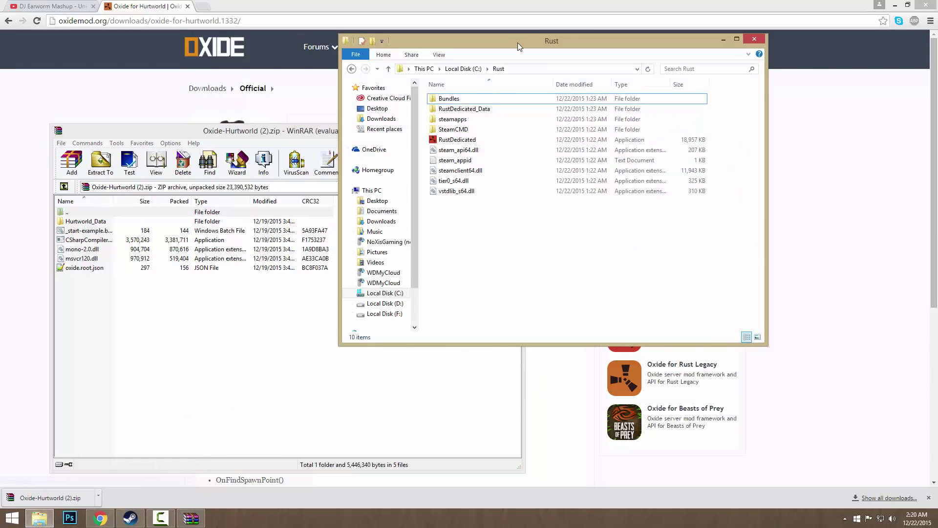
pyautogui.moveTo(517, 42); pyautogui.dragTo(571, 83)
pyautogui.click(410, 112)
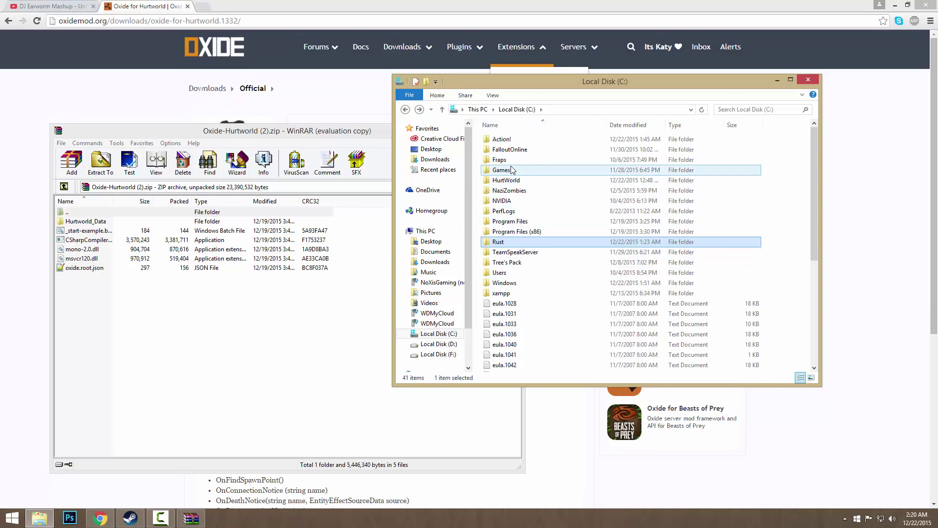
pyautogui.doubleClick(511, 182)
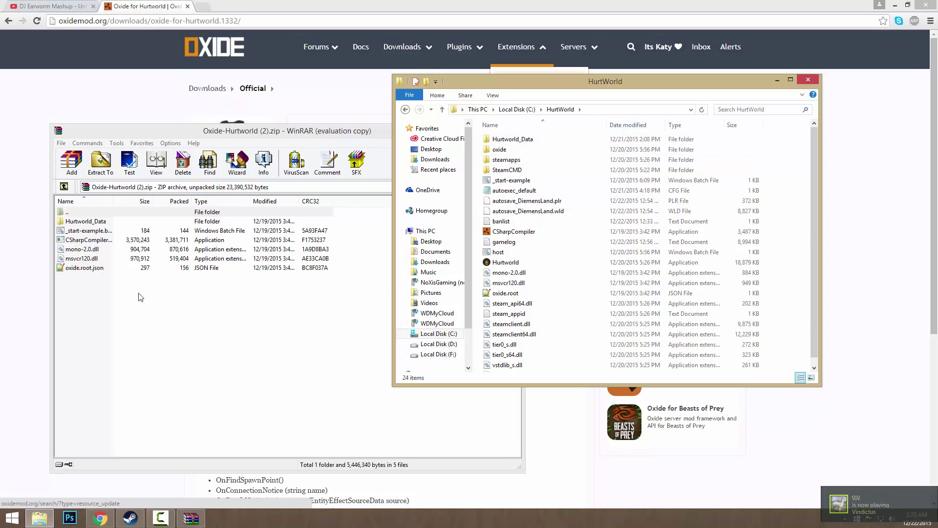
# Step: Copy all six Oxide archive entries from WinRAR into C:\HurtWorld, giving 24 items
pyautogui.click(535, 112)
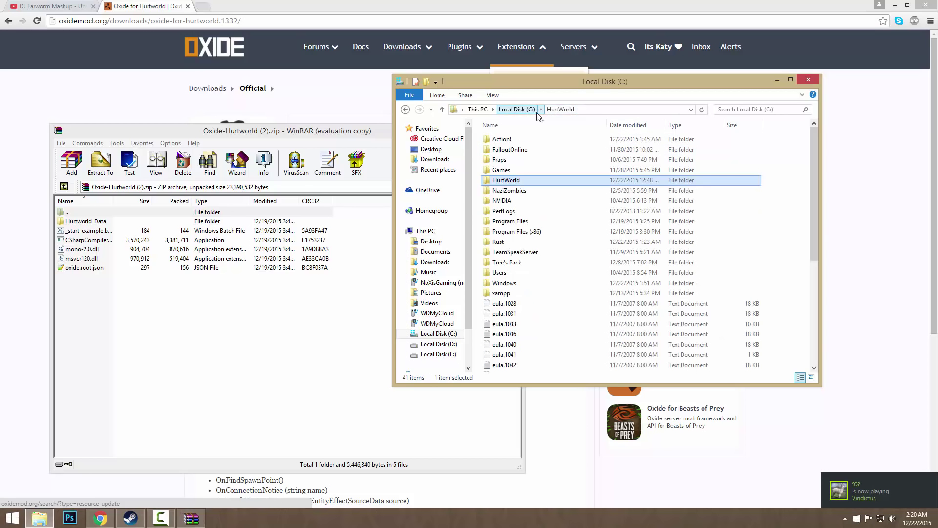
pyautogui.doubleClick(511, 183)
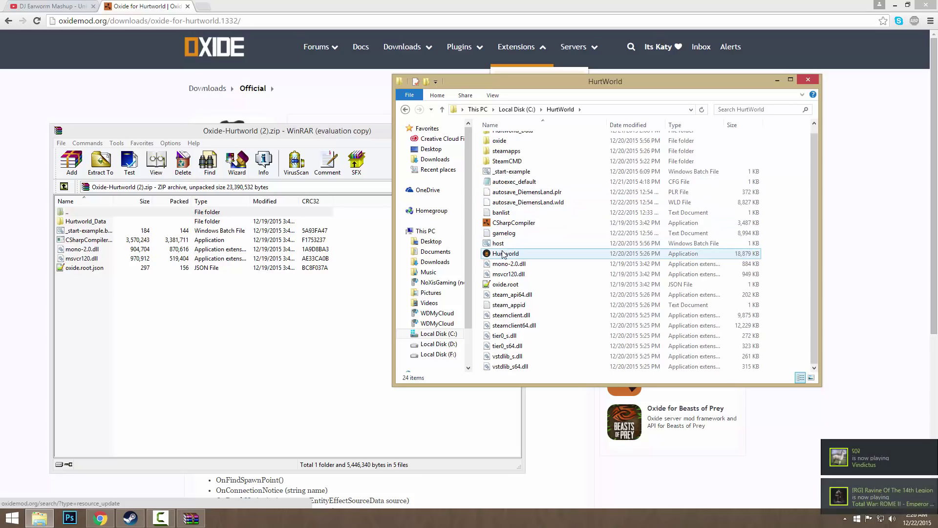
pyautogui.moveTo(129, 324); pyautogui.dragTo(105, 215)
pyautogui.moveTo(96, 245); pyautogui.dragTo(221, 256)
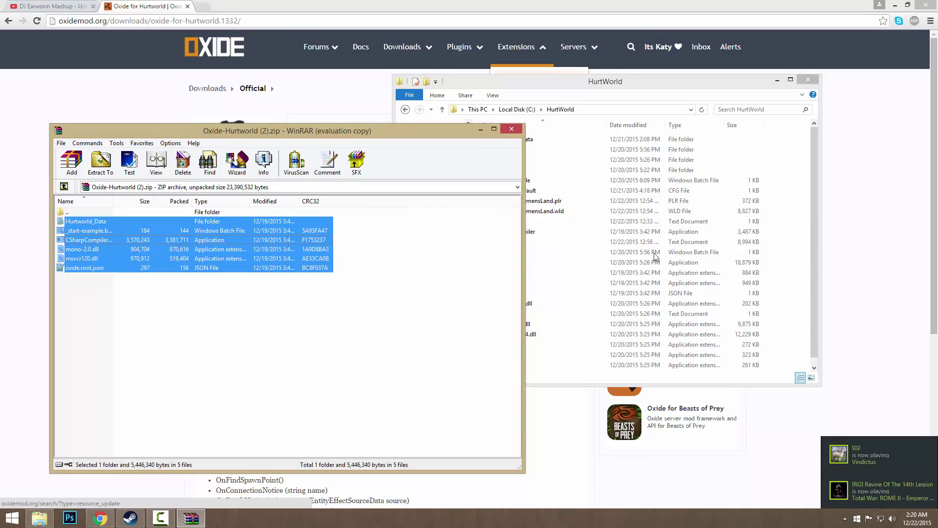
pyautogui.moveTo(655, 257); pyautogui.dragTo(783, 209)
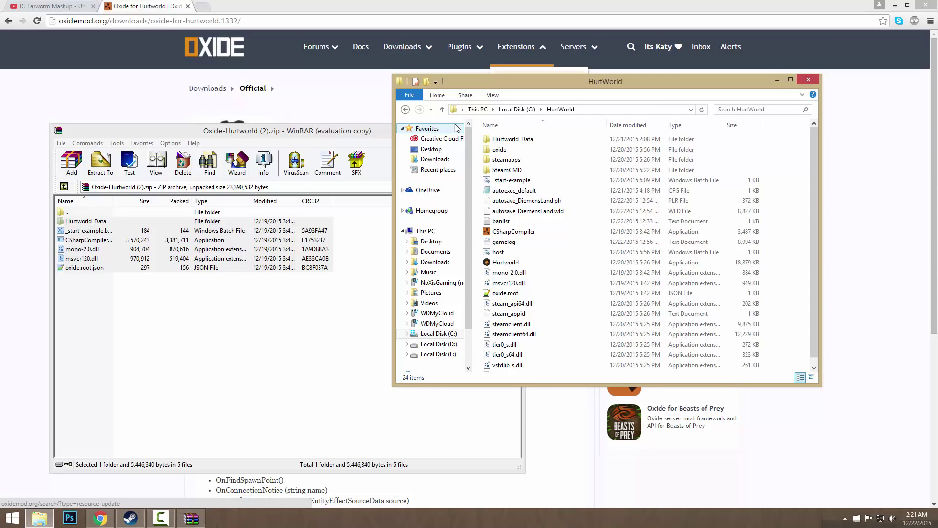
# Step: Close the Oxide archive and open oxidemod.org's Hurtworld plugin category
pyautogui.click(303, 308)
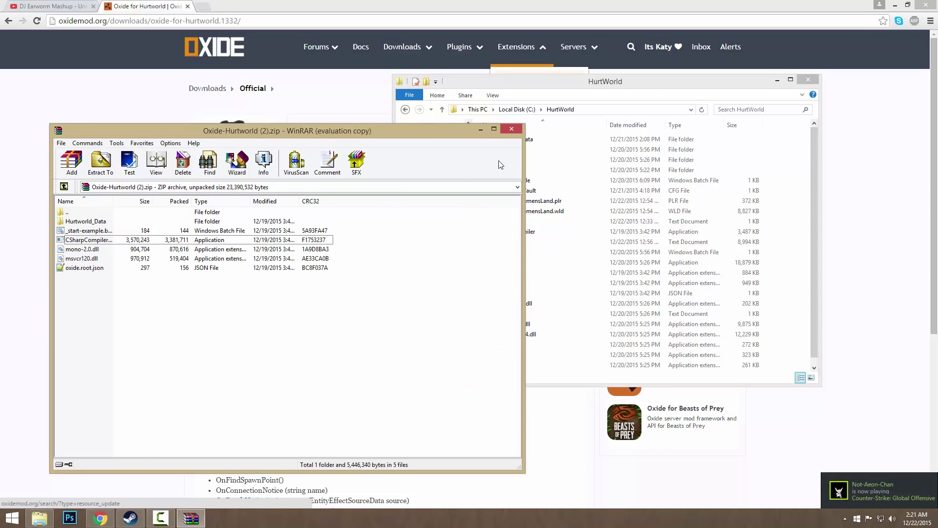
pyautogui.click(511, 128)
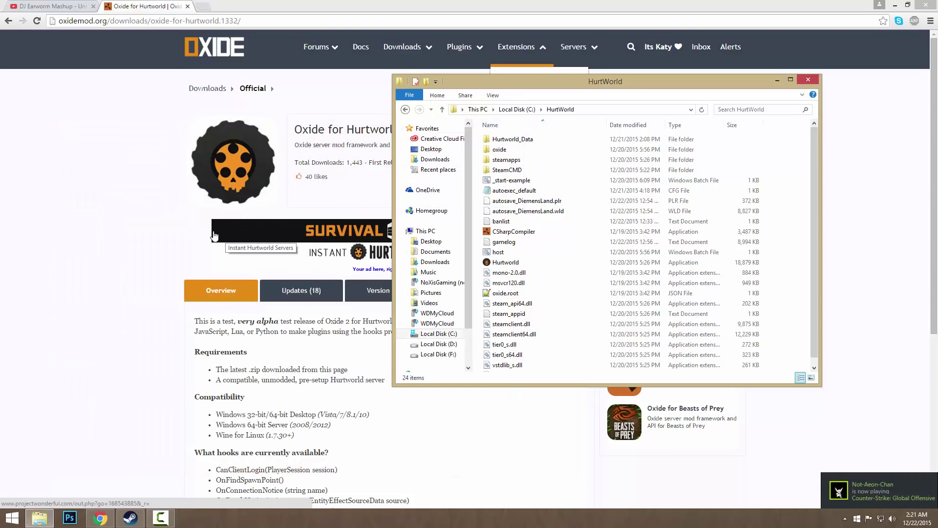
pyautogui.click(163, 230)
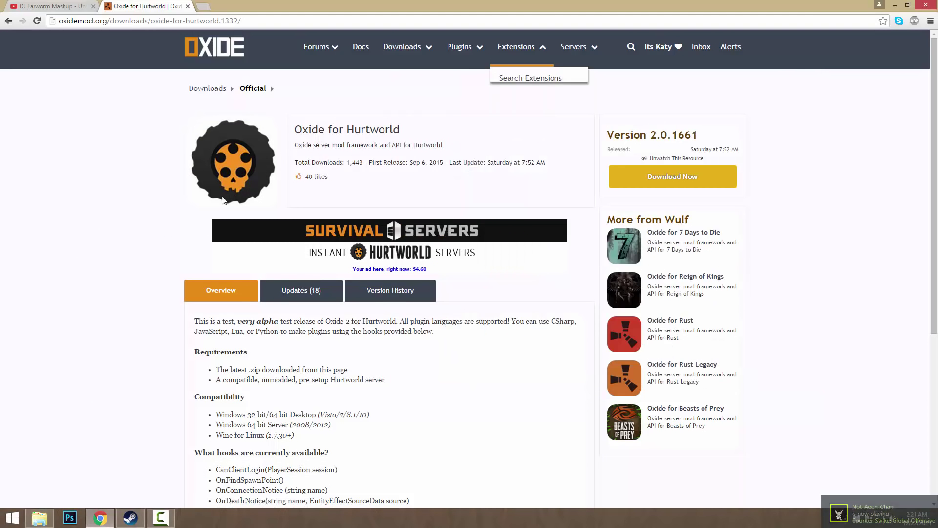
pyautogui.click(464, 49)
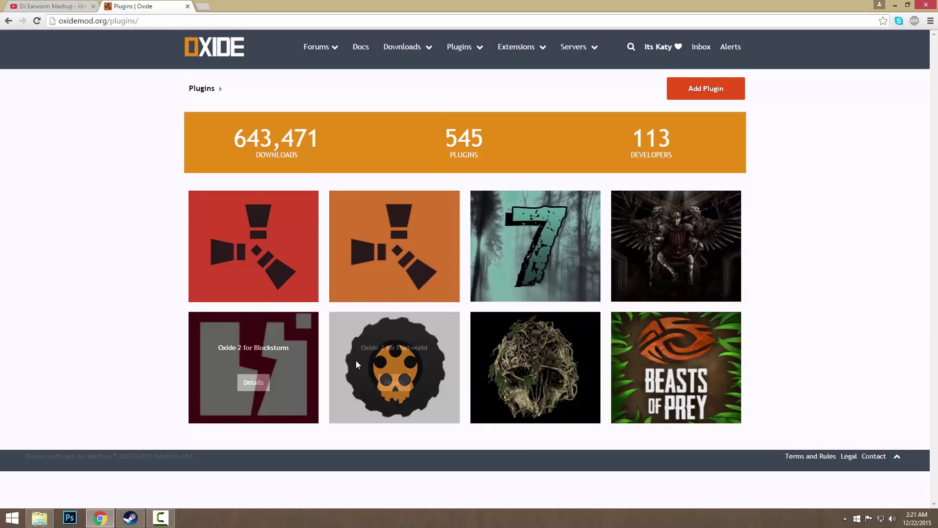
pyautogui.click(401, 381)
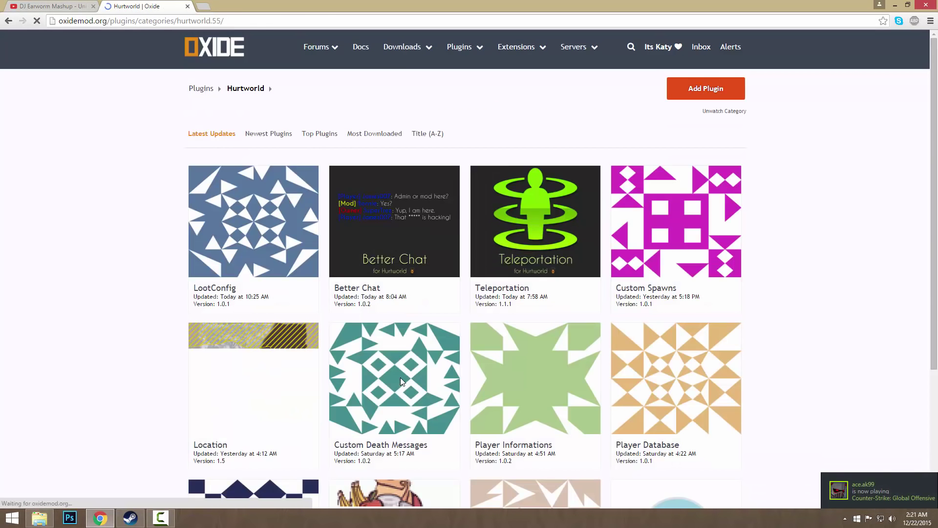
# Step: Download the Better Chat 1.0.2 plugin as BetterChat (4).cs
pyautogui.scroll(-4, 195, 223)
pyautogui.scroll(2, 492, 473)
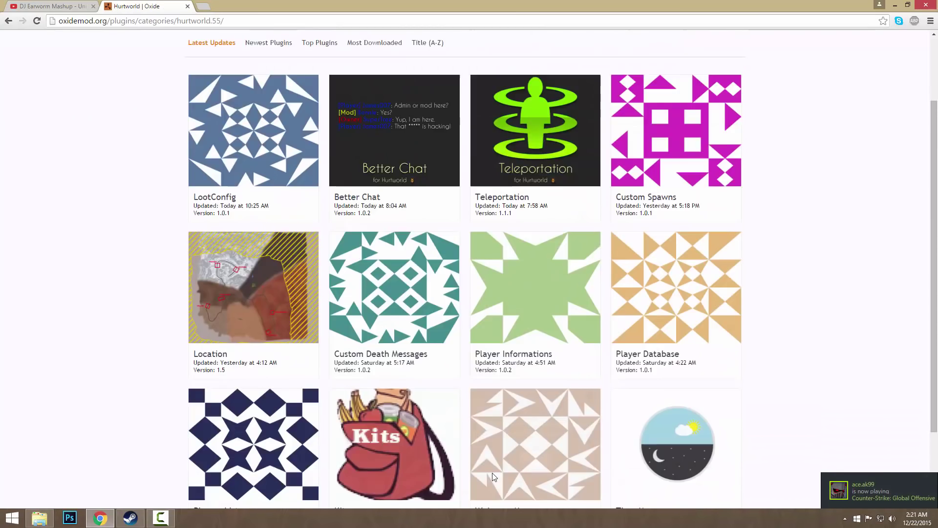
pyautogui.scroll(2, 492, 473)
pyautogui.moveTo(226, 337)
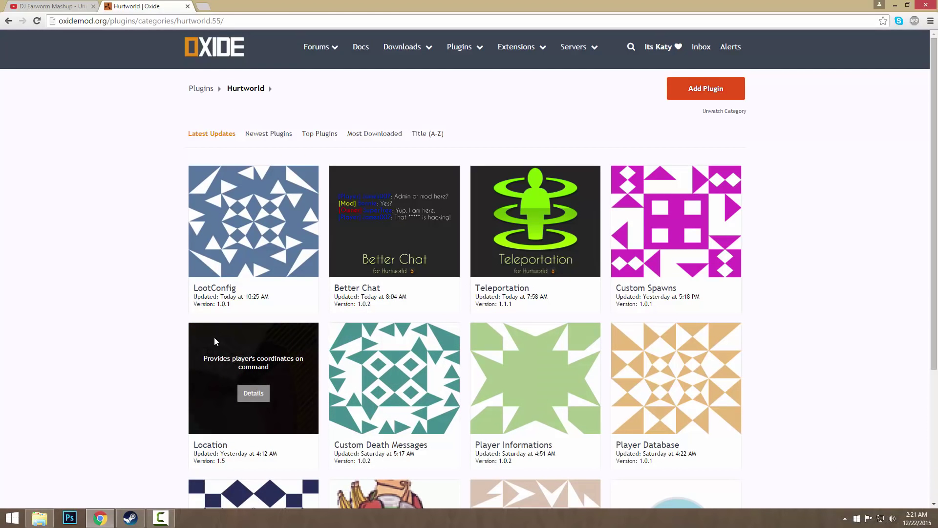
pyautogui.moveTo(217, 306)
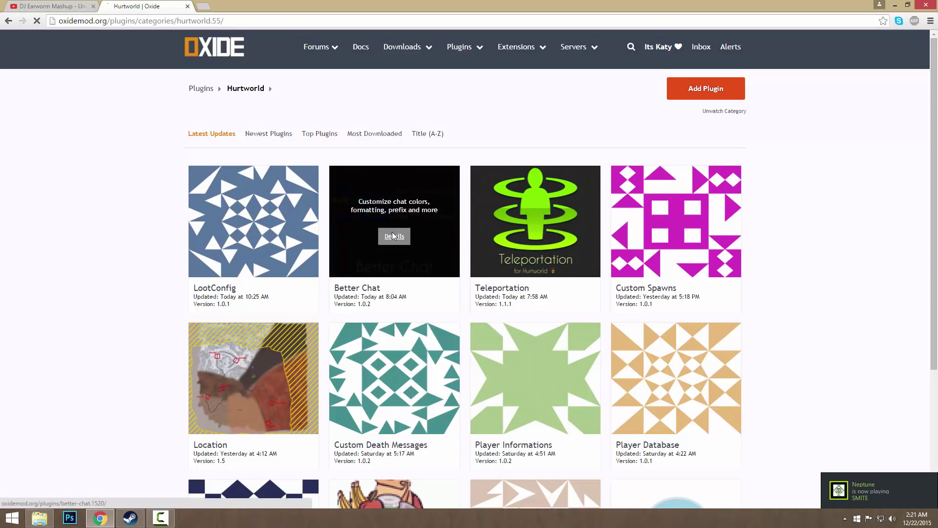
pyautogui.click(394, 236)
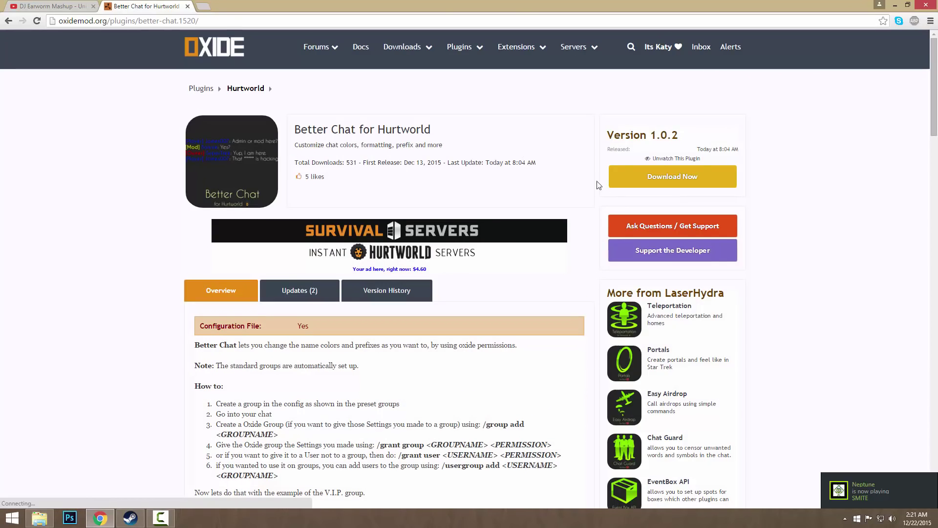
pyautogui.click(659, 183)
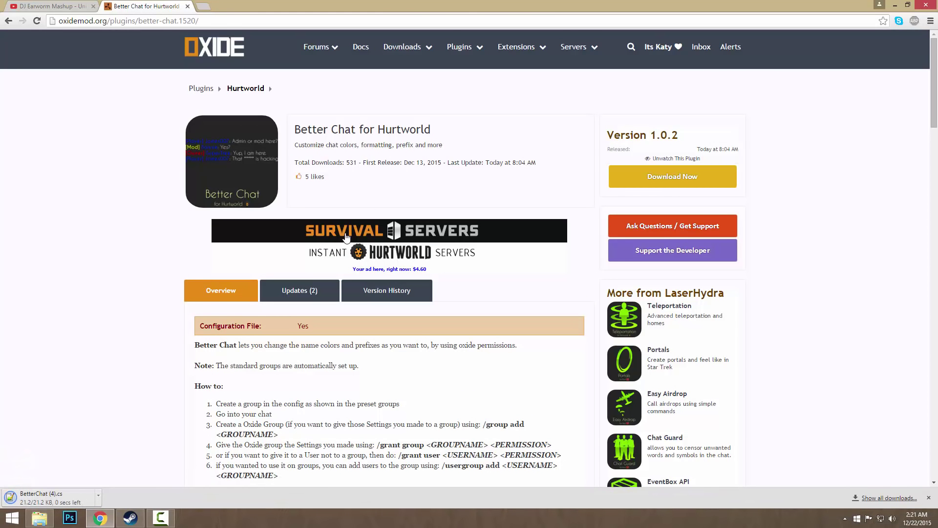
# Step: Return to the Hurtworld plugins list
pyautogui.scroll(-2, 84, 384)
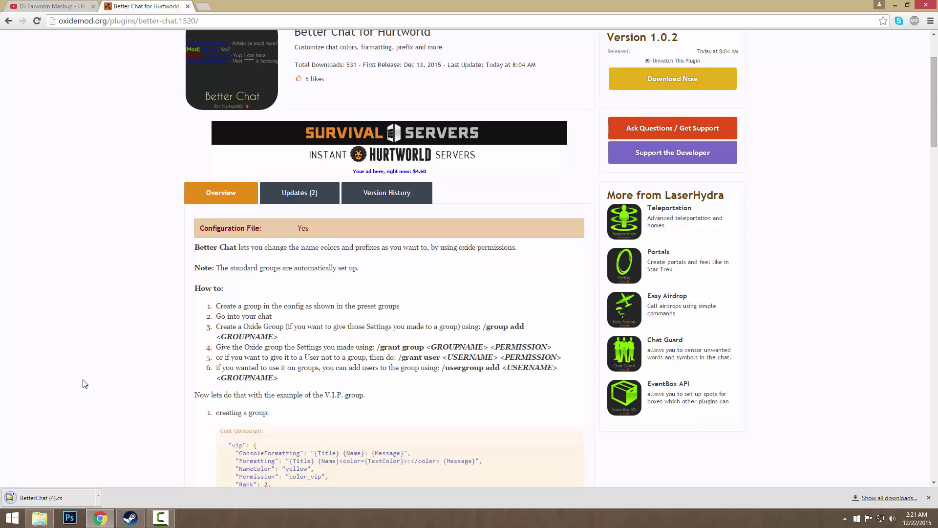
pyautogui.scroll(3, 84, 384)
pyautogui.hotkey('alt', 'Left')
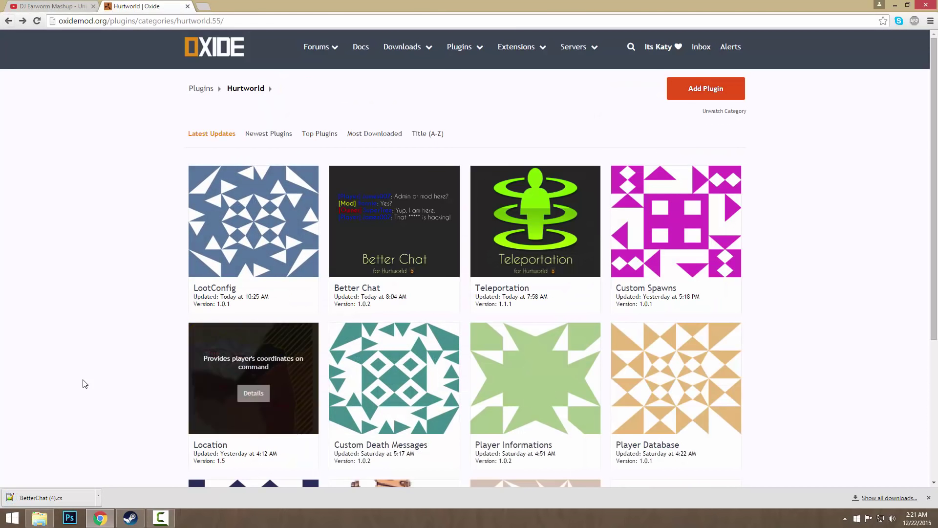
pyautogui.scroll(-4, 84, 384)
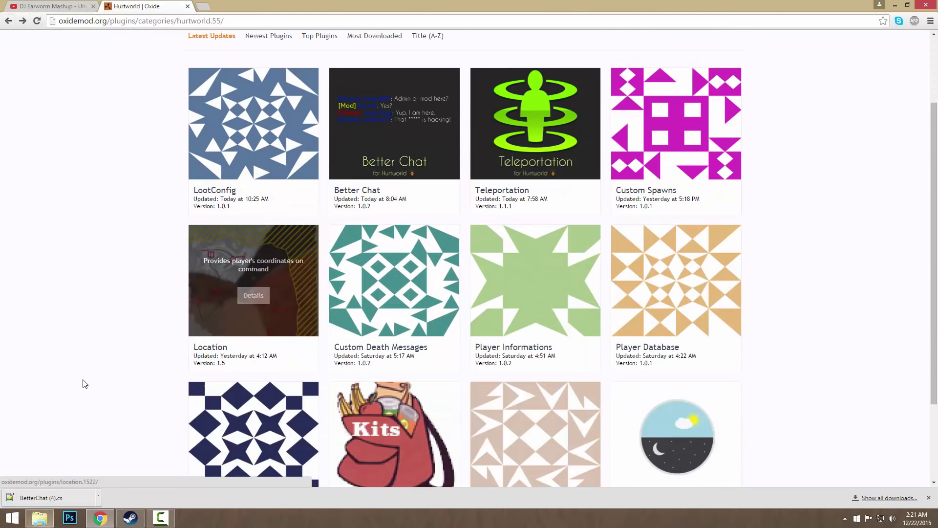
pyautogui.scroll(4, 84, 383)
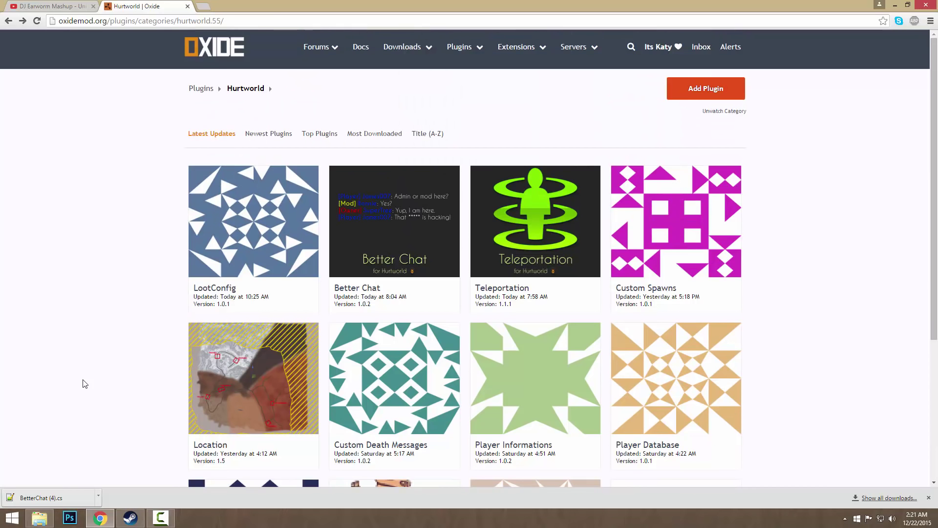
# Step: Open C:\HurtWorld\oxide\plugins in Explorer and drag the downloaded BetterChat file toward it
pyautogui.hotkey('alt', 'Tab')
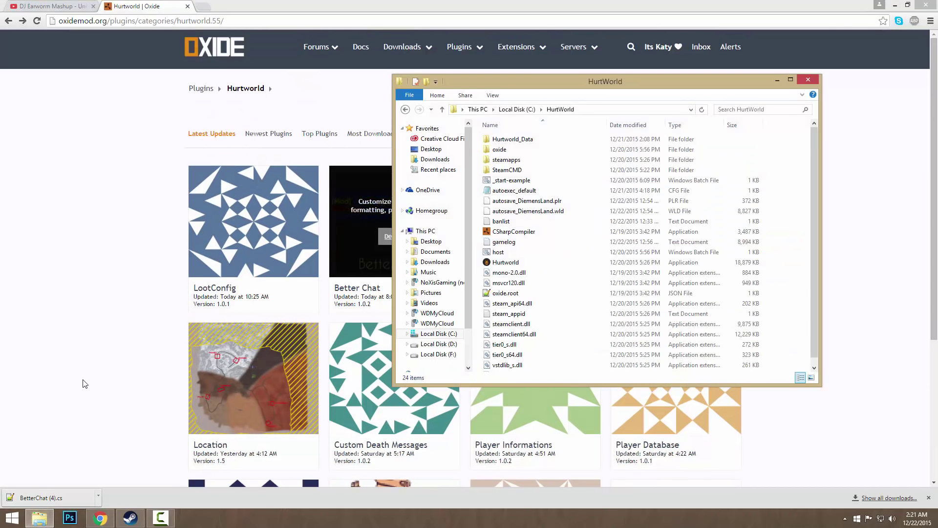
pyautogui.press('o')
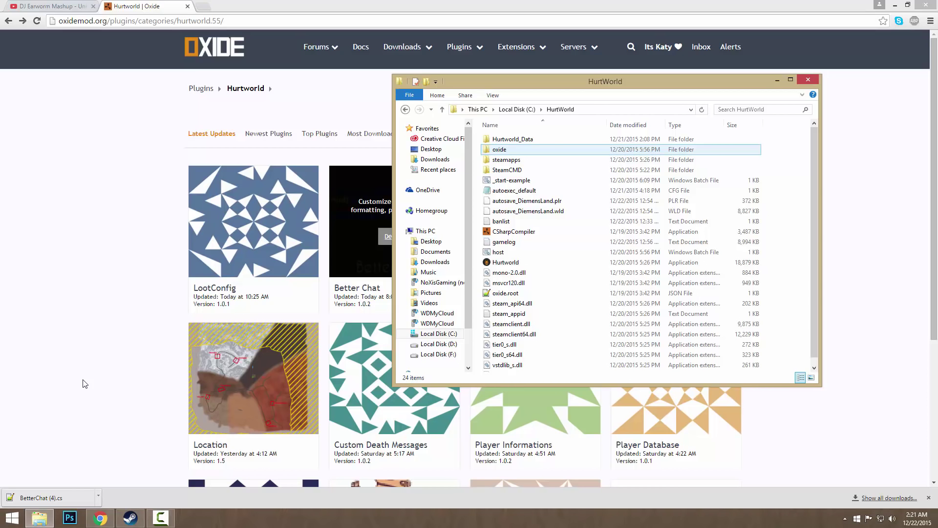
pyautogui.press('Return')
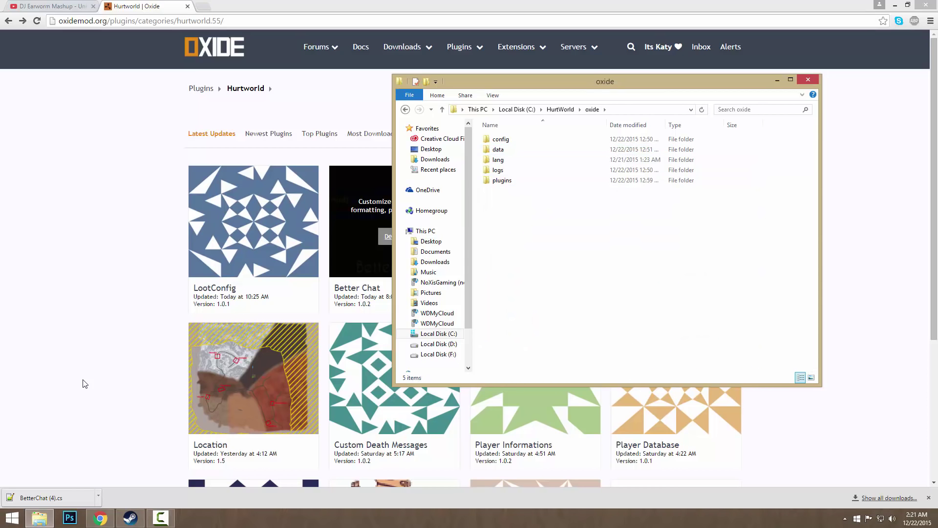
pyautogui.press('p')
pyautogui.press('Return')
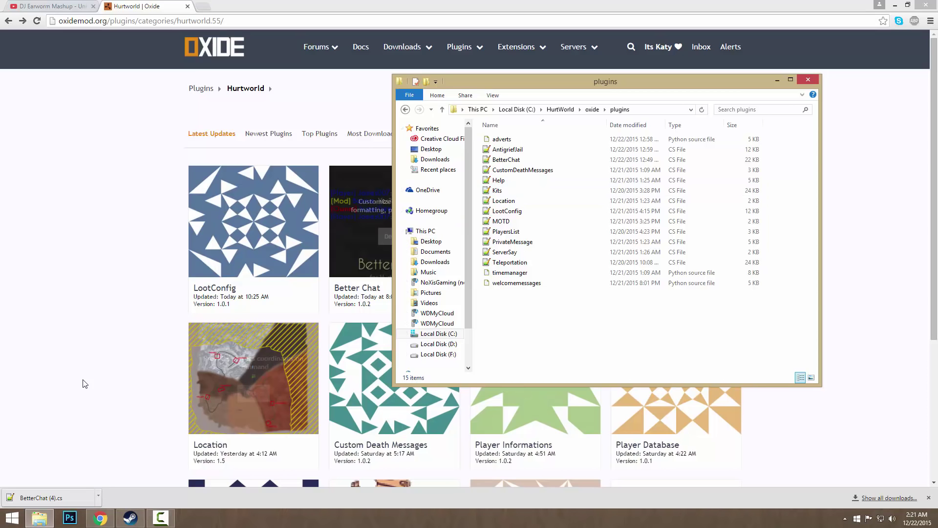
pyautogui.hotkey('alt', 'Tab')
pyautogui.hotkey('alt', 'Tab')
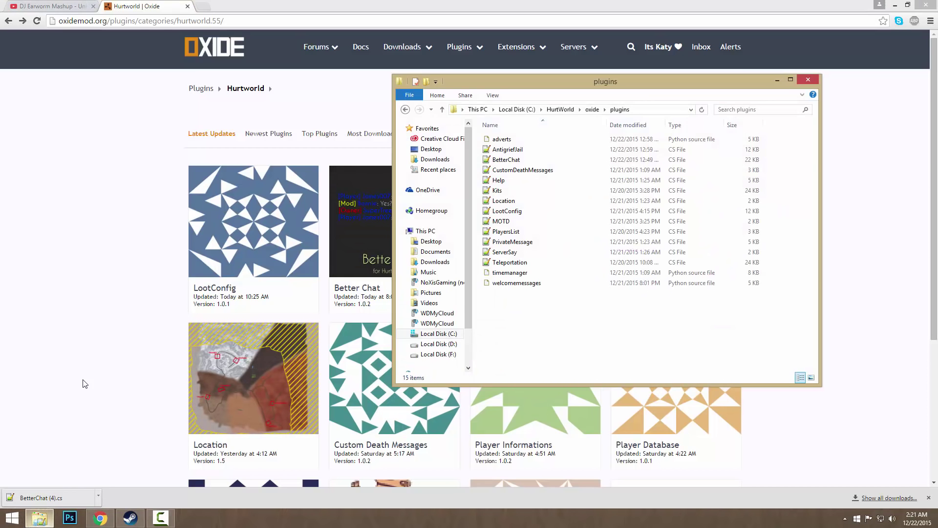
pyautogui.moveTo(34, 497); pyautogui.dragTo(427, 189)
# Step: Go up from plugins to C:\HurtWorld\oxide, where BetterChat (4).cs now sits
pyautogui.hotkey('alt', 'Up')
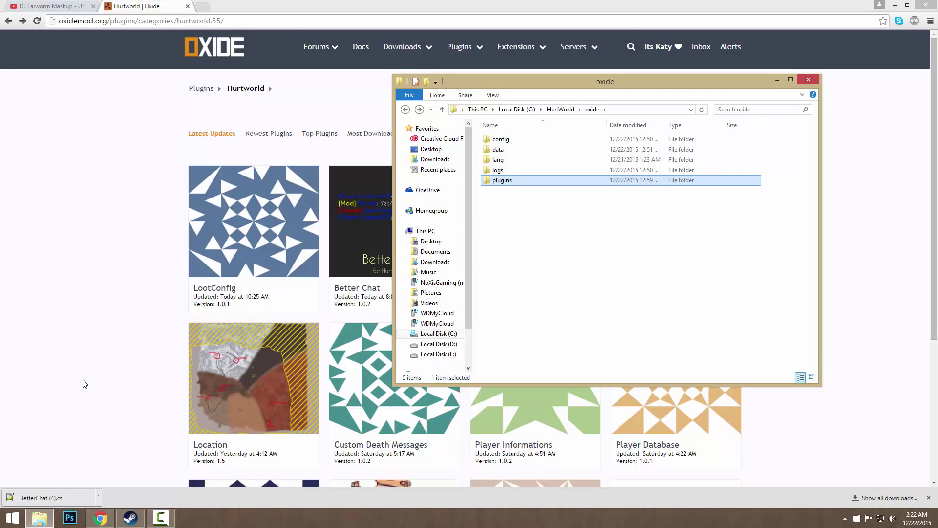
pyautogui.click(160, 517)
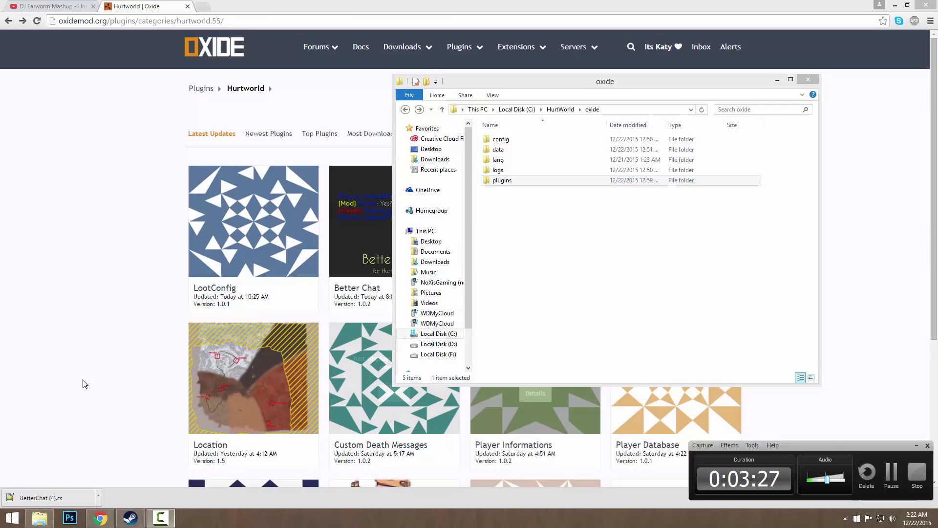